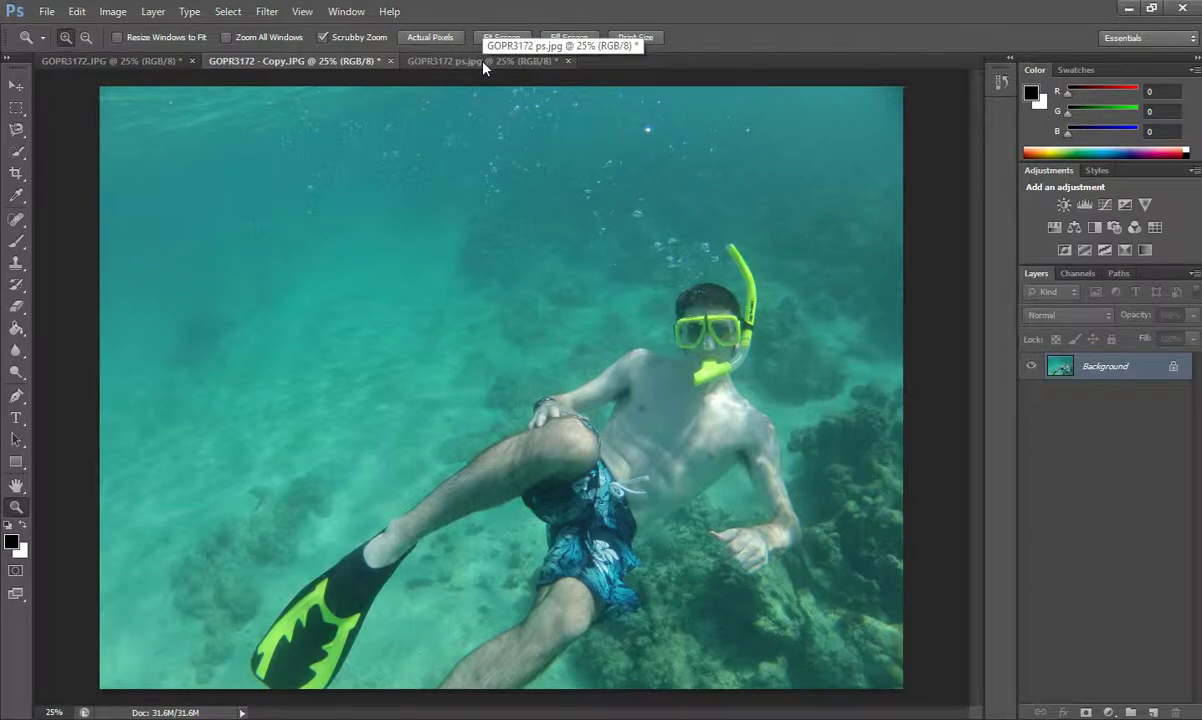
- Compare the edited copy with the darker GOPR3172 ps.jpg version, ending on the copy
left_click(483, 62)
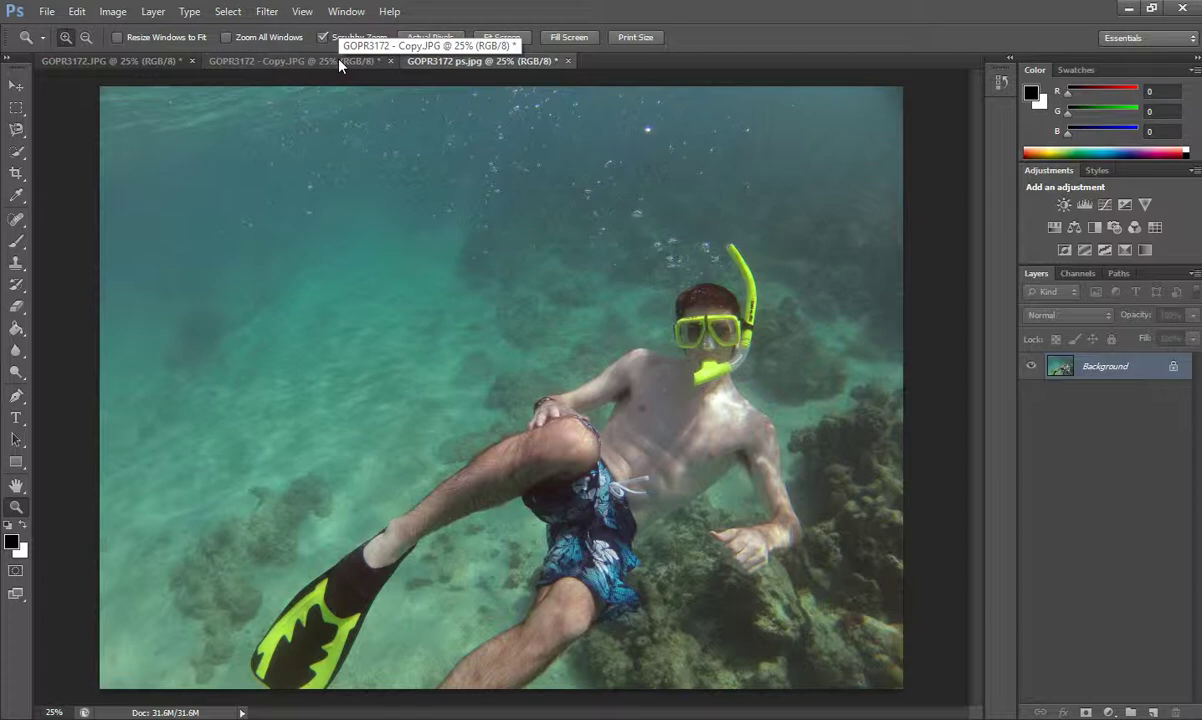
left_click(340, 62)
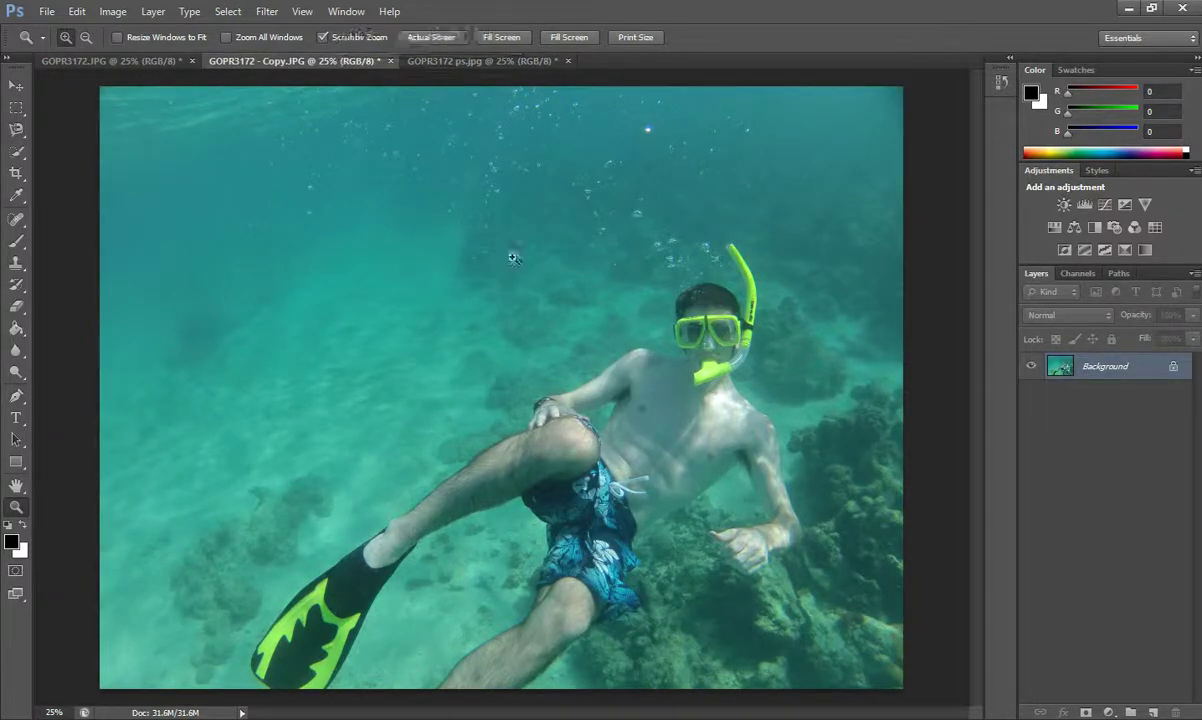
left_click(478, 63)
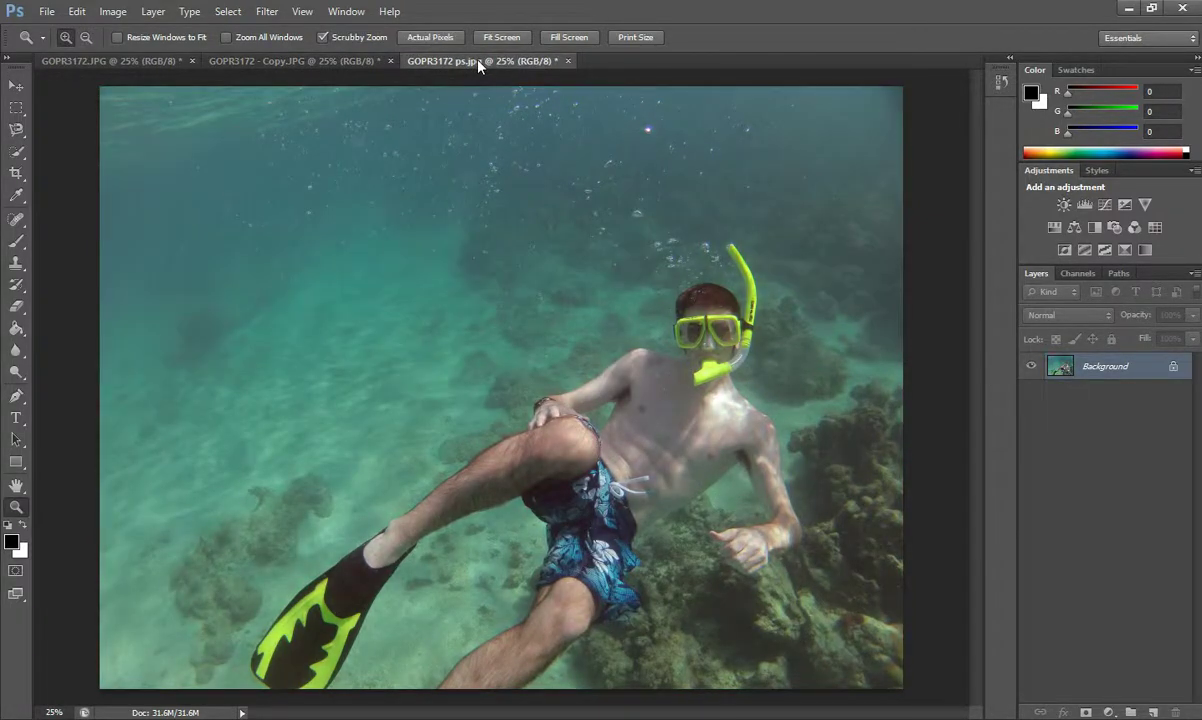
left_click(336, 66)
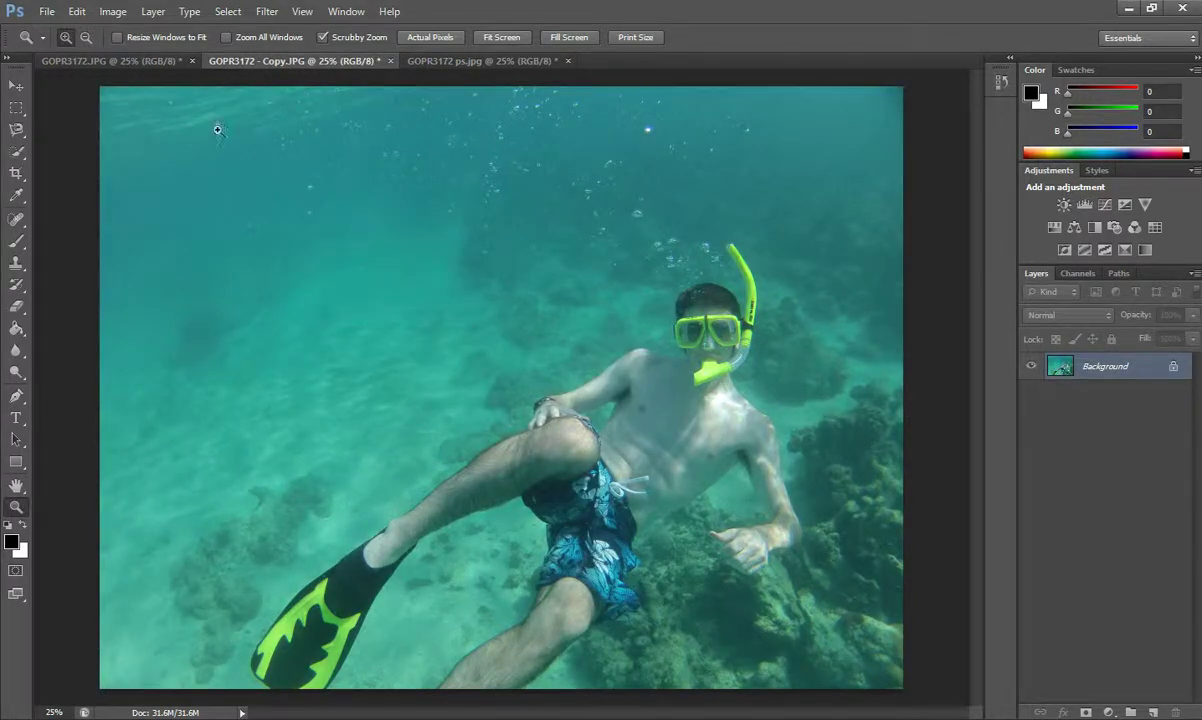
- Add a Color Balance layer with midtones at Cyan-Red +34 and Magenta-Green -16
left_click(1074, 227)
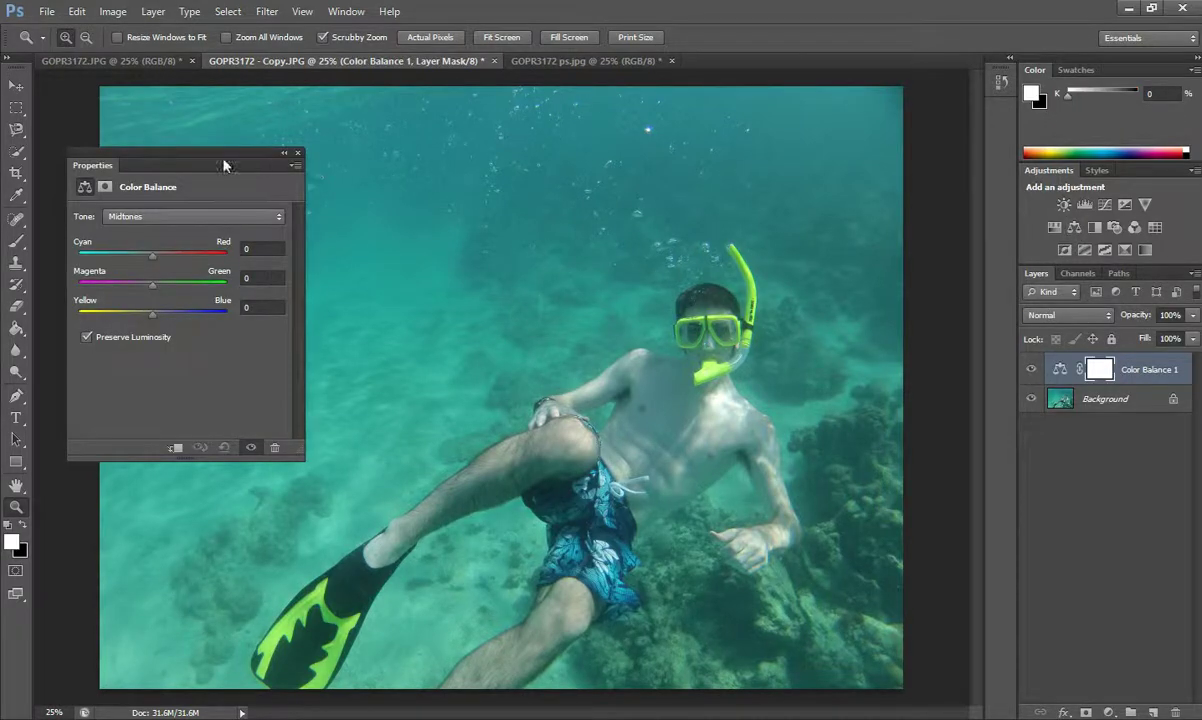
left_click_drag(224, 165, 201, 99)
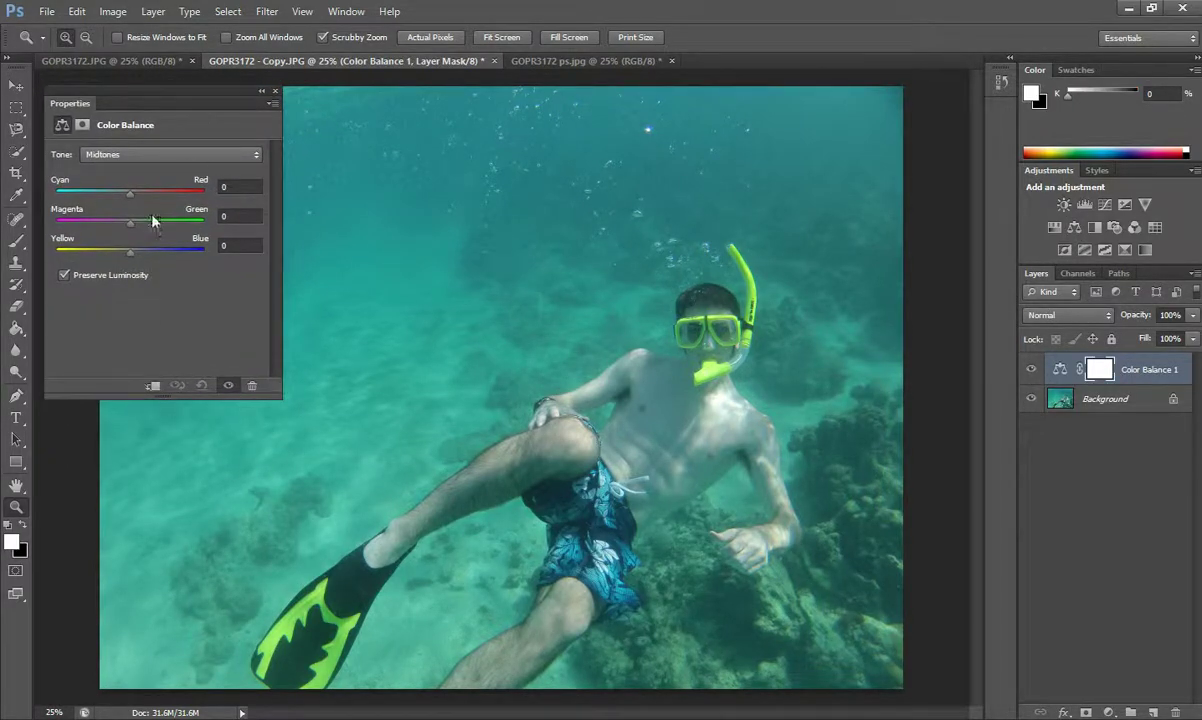
left_click_drag(130, 196, 157, 203)
left_click_drag(129, 228, 116, 229)
left_click_drag(120, 227, 123, 227)
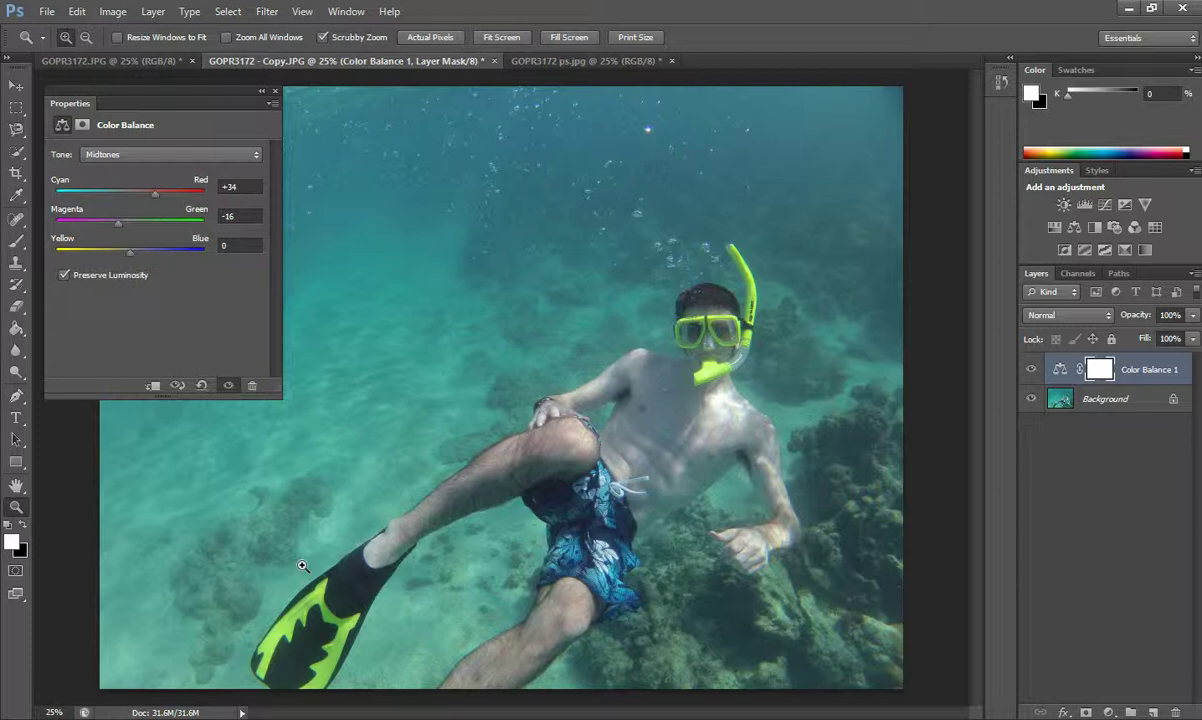
- Add a Brightness/Contrast layer with Brightness 16 and Contrast 15
left_click(1064, 204)
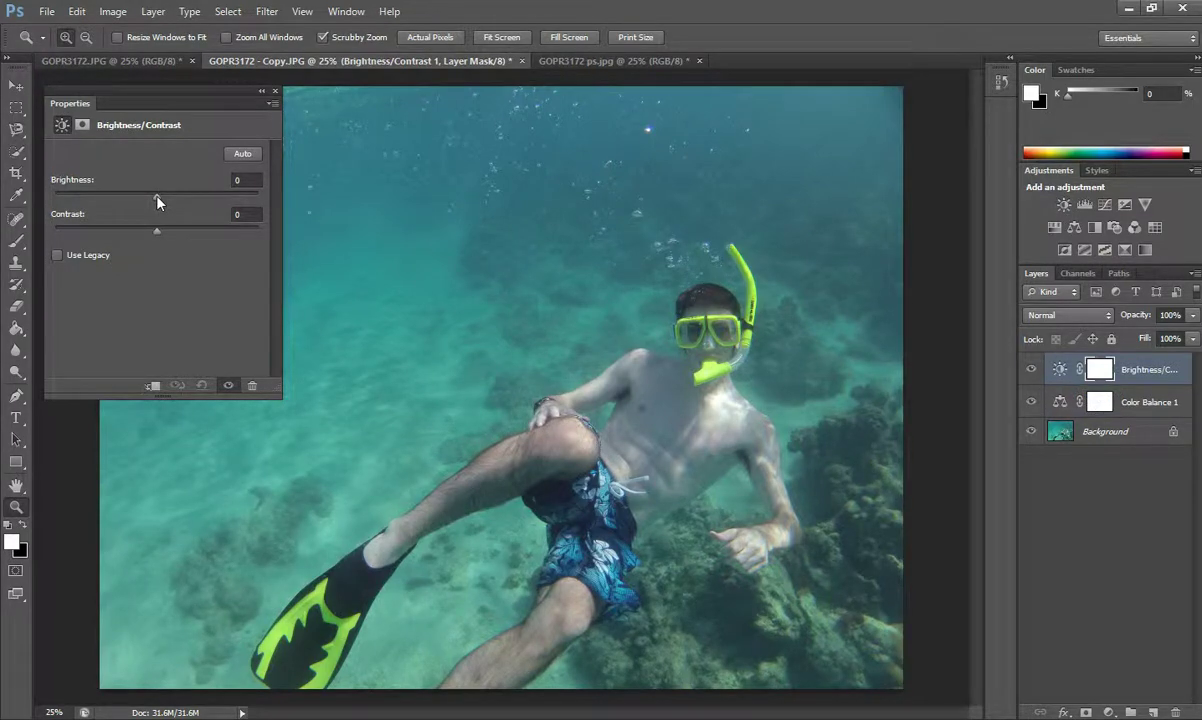
left_click_drag(157, 202, 166, 201)
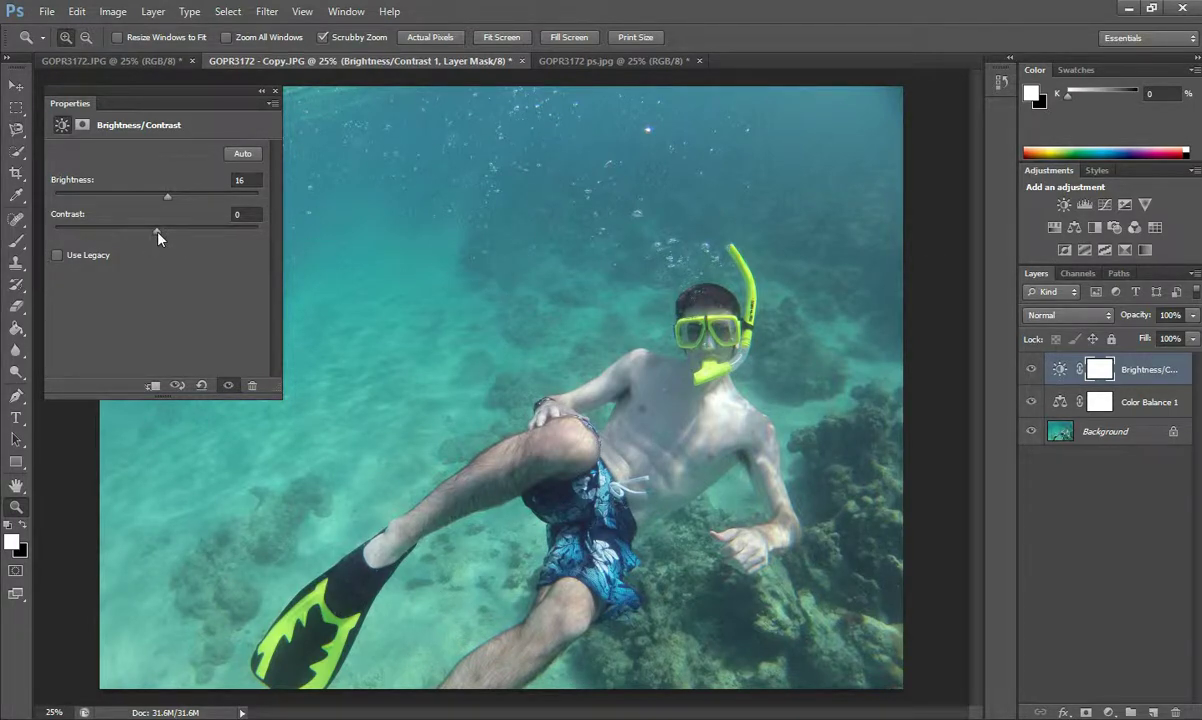
mouse_move(157, 232)
left_mouse_down()
mouse_move(222, 248)
mouse_move(172, 234)
left_mouse_up()
- Add a Hue/Saturation layer with Saturation raised to +9, then close Properties
left_click(1054, 227)
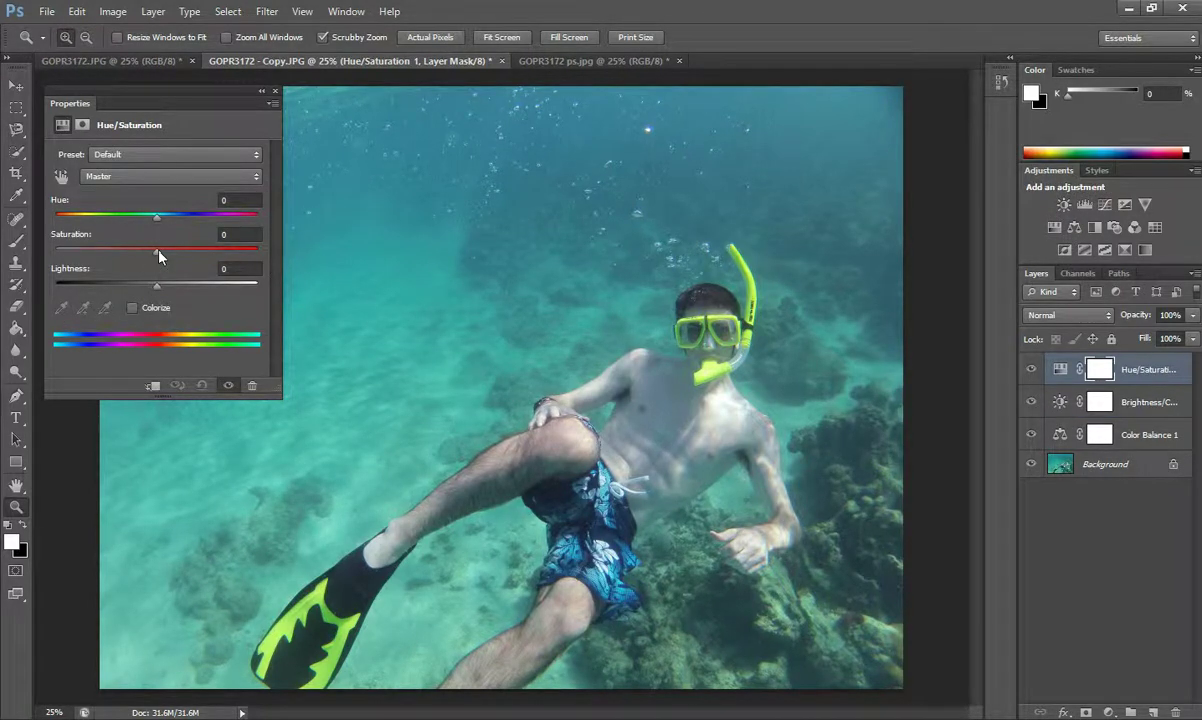
left_click_drag(157, 255, 167, 258)
left_click(274, 91)
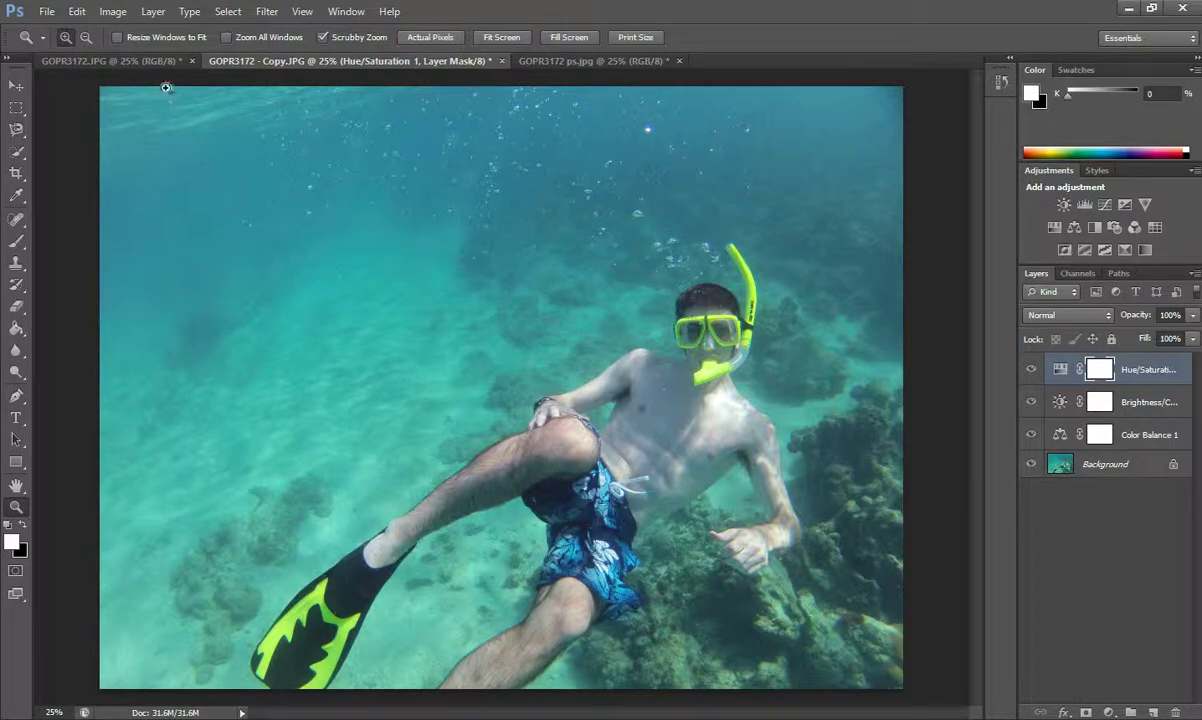
- Compare the edited copy against GOPR3172.JPG and GOPR3172 ps.jpg, then return to the copy
left_click(144, 62)
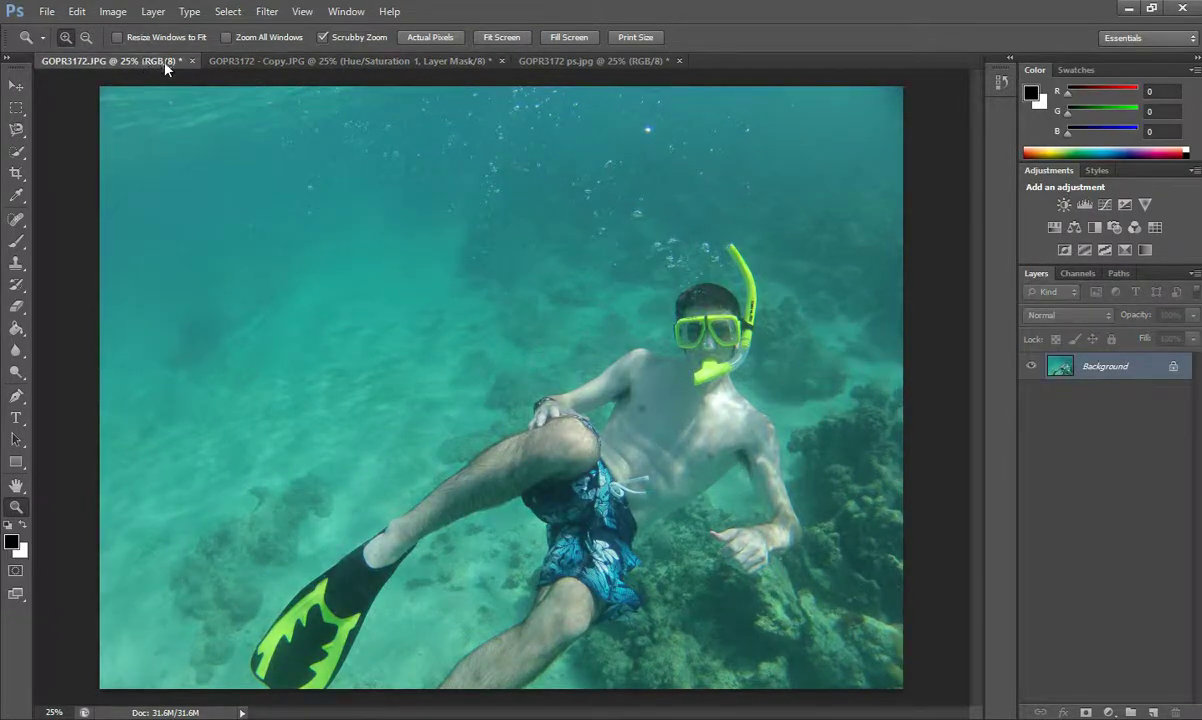
left_click(255, 64)
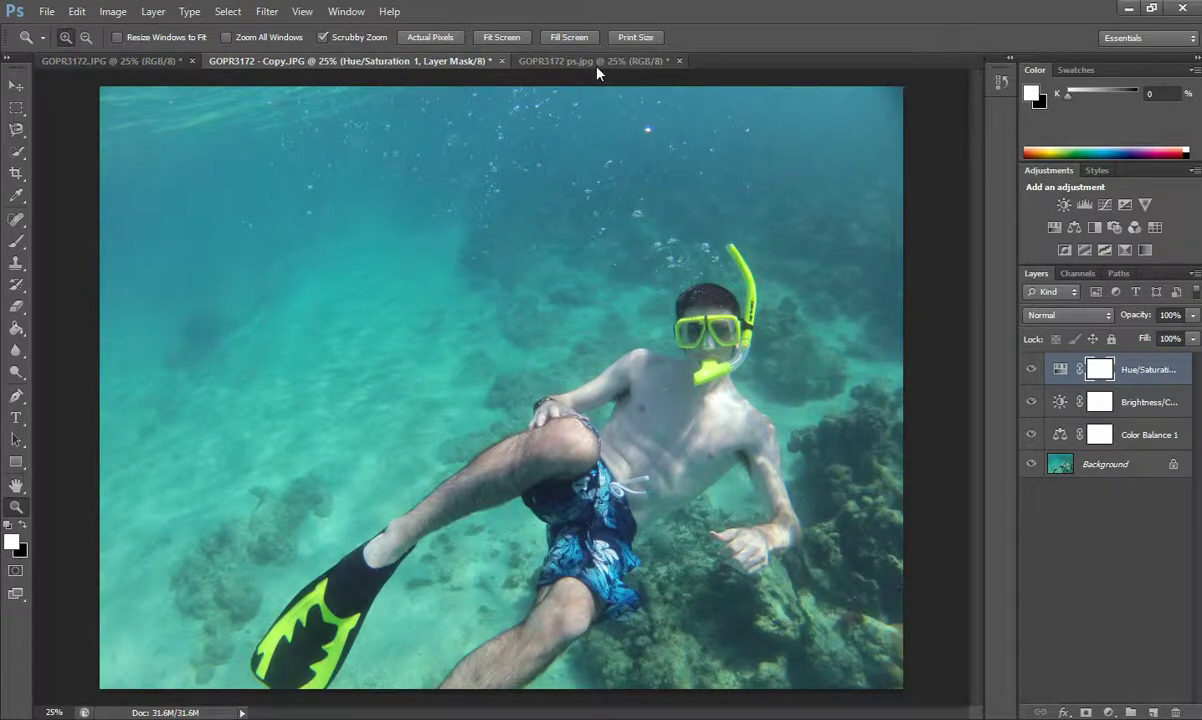
left_click(597, 62)
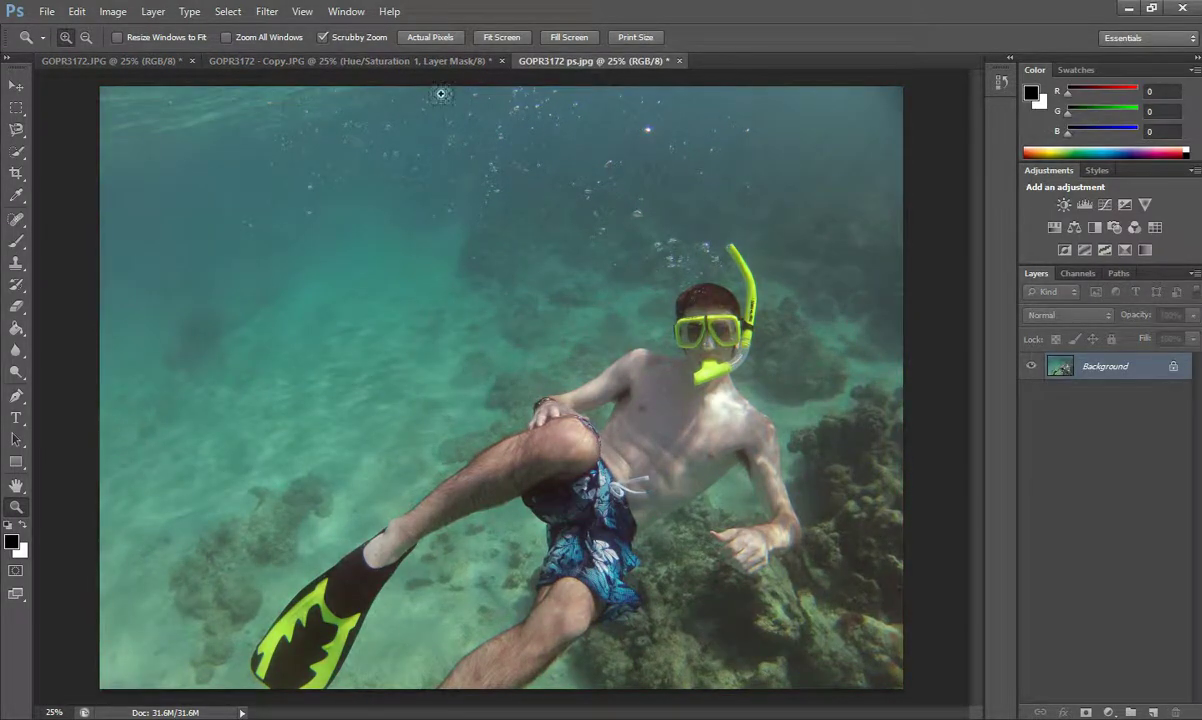
left_click(372, 66)
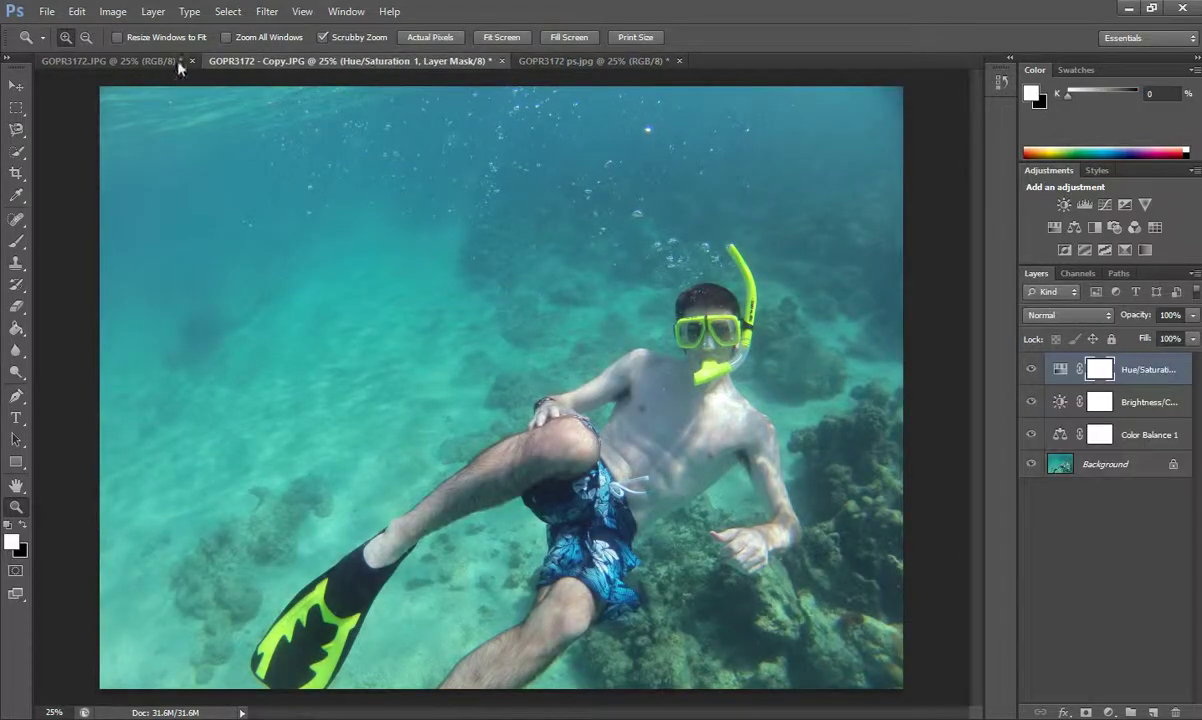
left_click(128, 62)
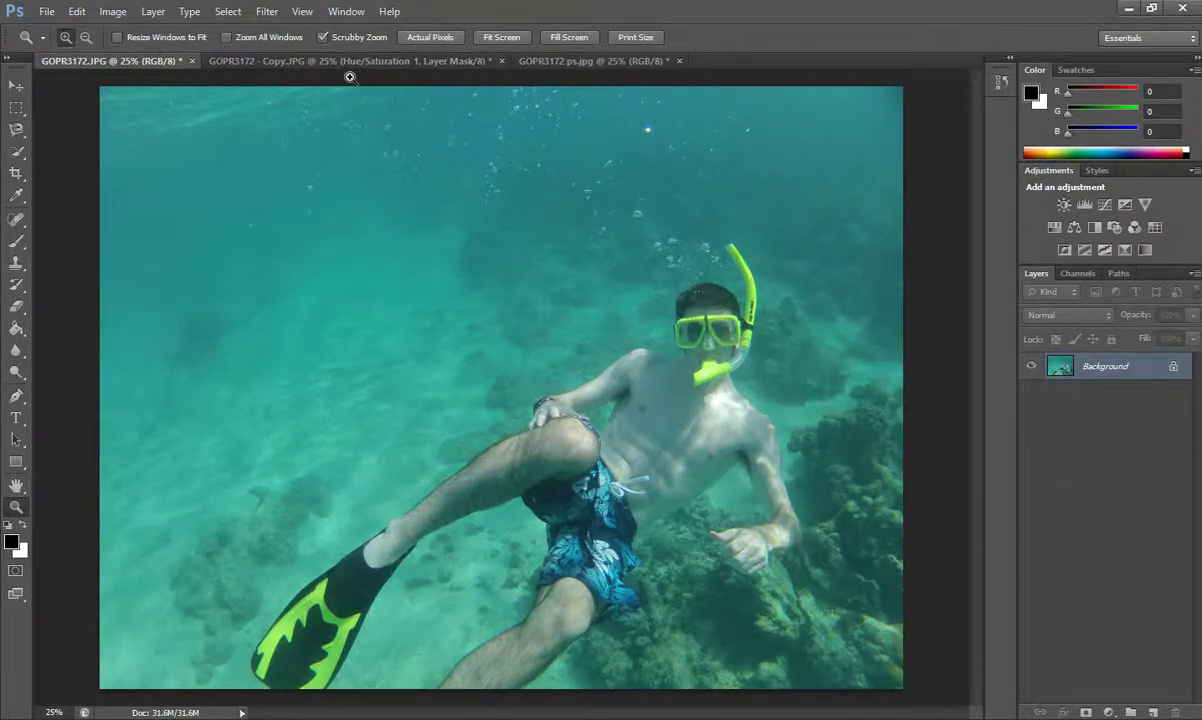
left_click(350, 78)
left_click(359, 64)
right_click(479, 225)
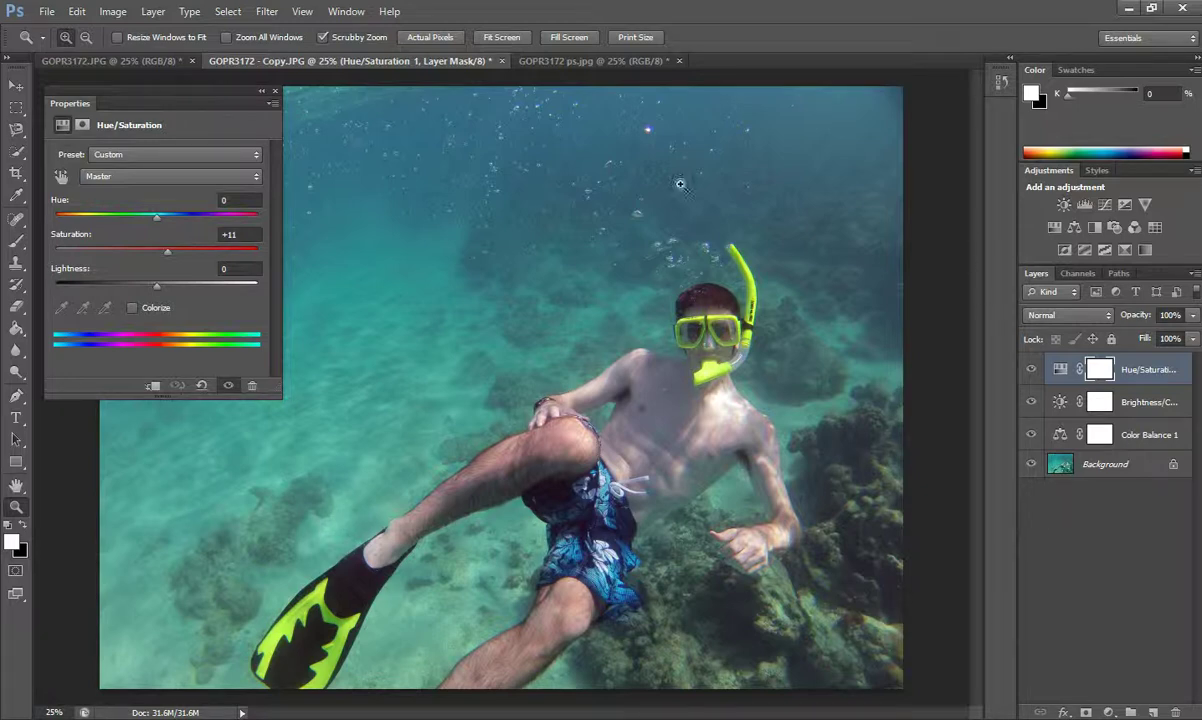
left_click(601, 63)
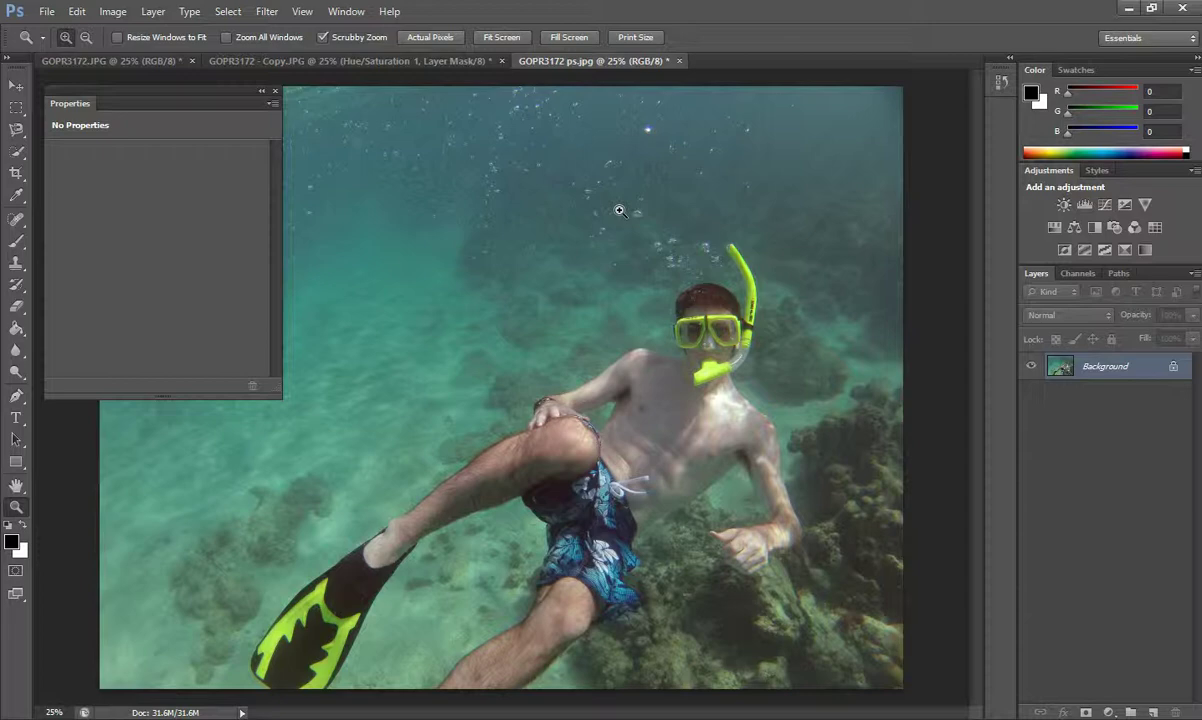
left_click(395, 62)
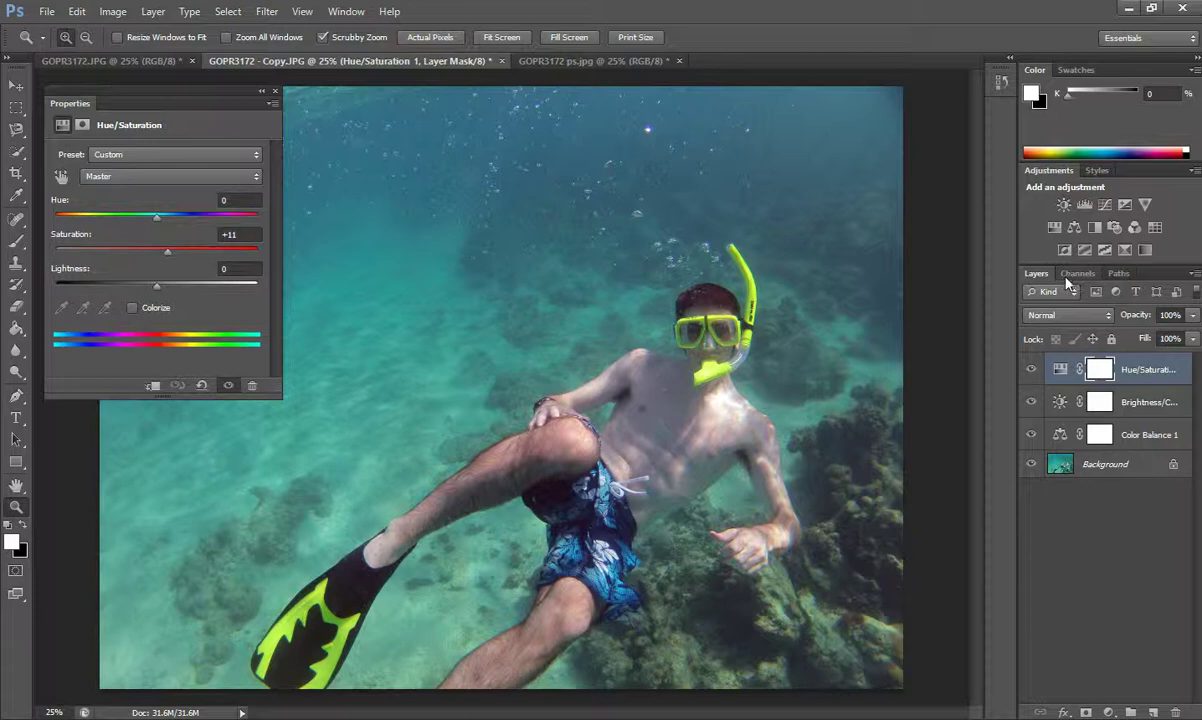
- Add a Photo Filter layer using the Warming Filter (85) preset
left_click(1114, 228)
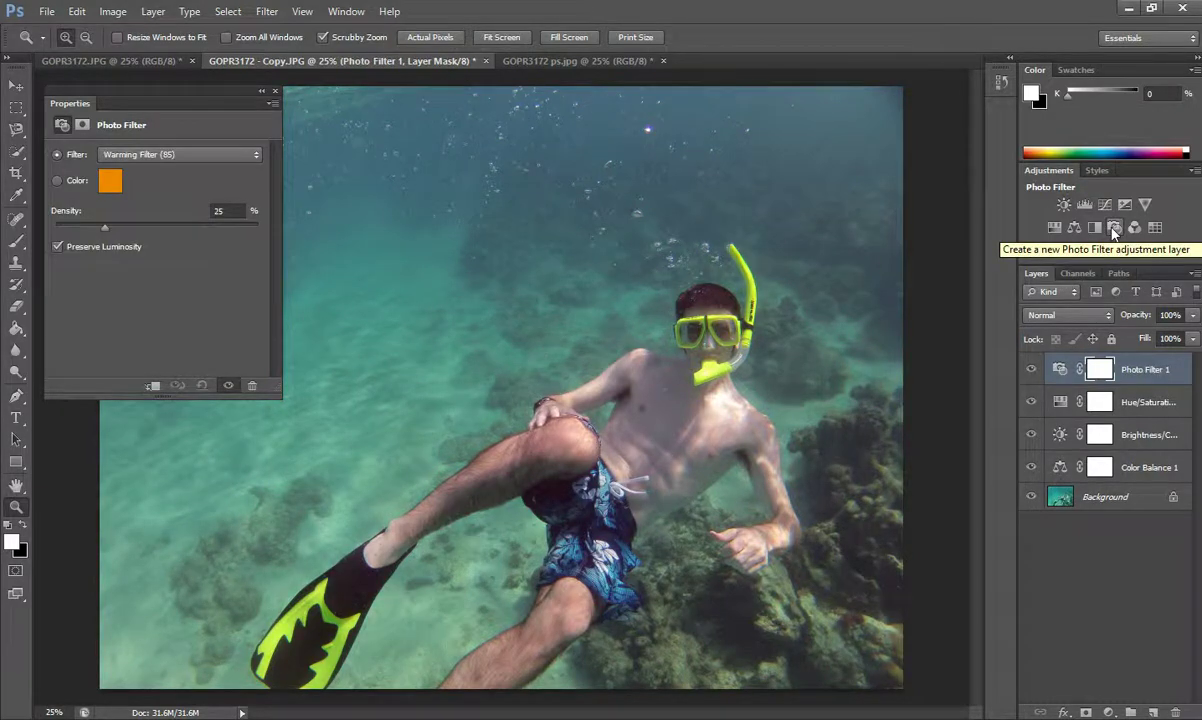
left_click(137, 154)
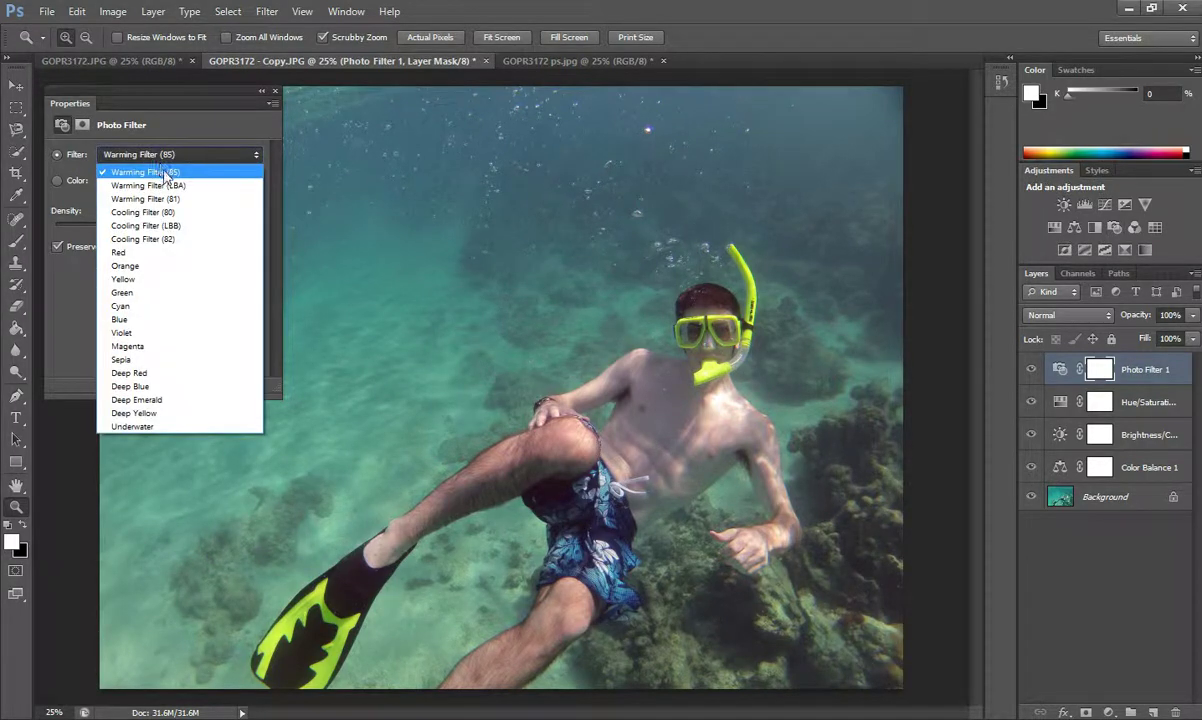
left_click(165, 185)
left_click(170, 155)
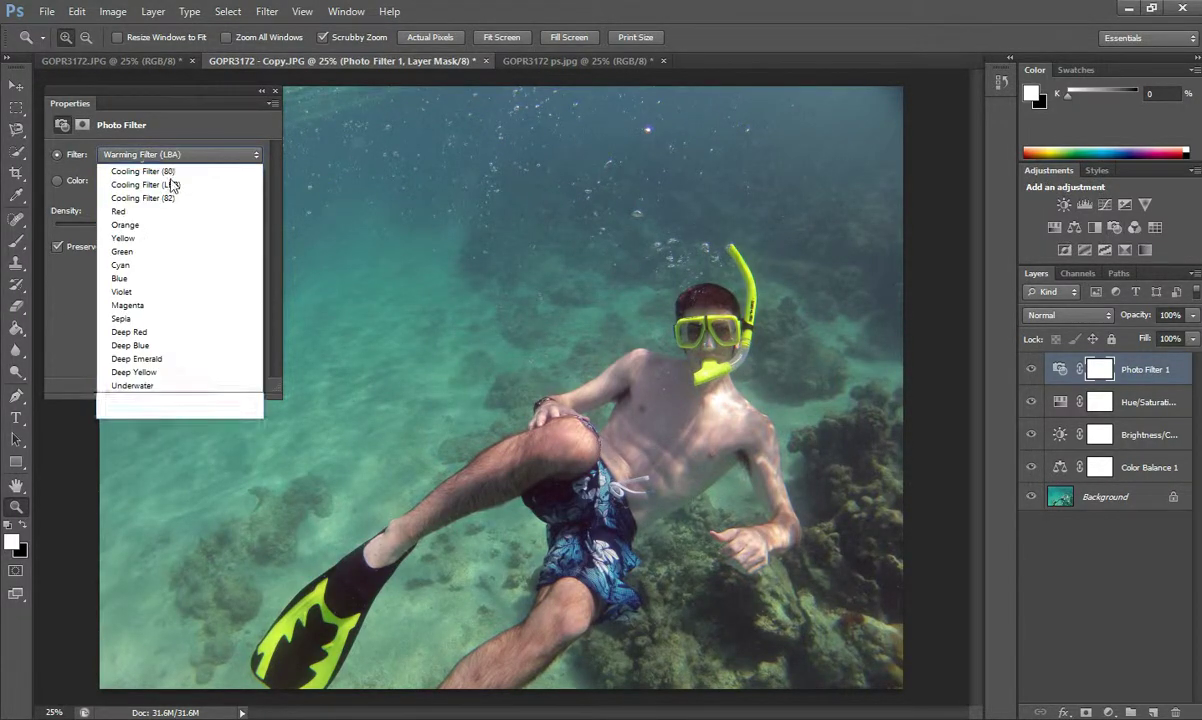
scroll(172, 185, "up", 1)
left_click(165, 192)
left_click(160, 147)
left_click(125, 168)
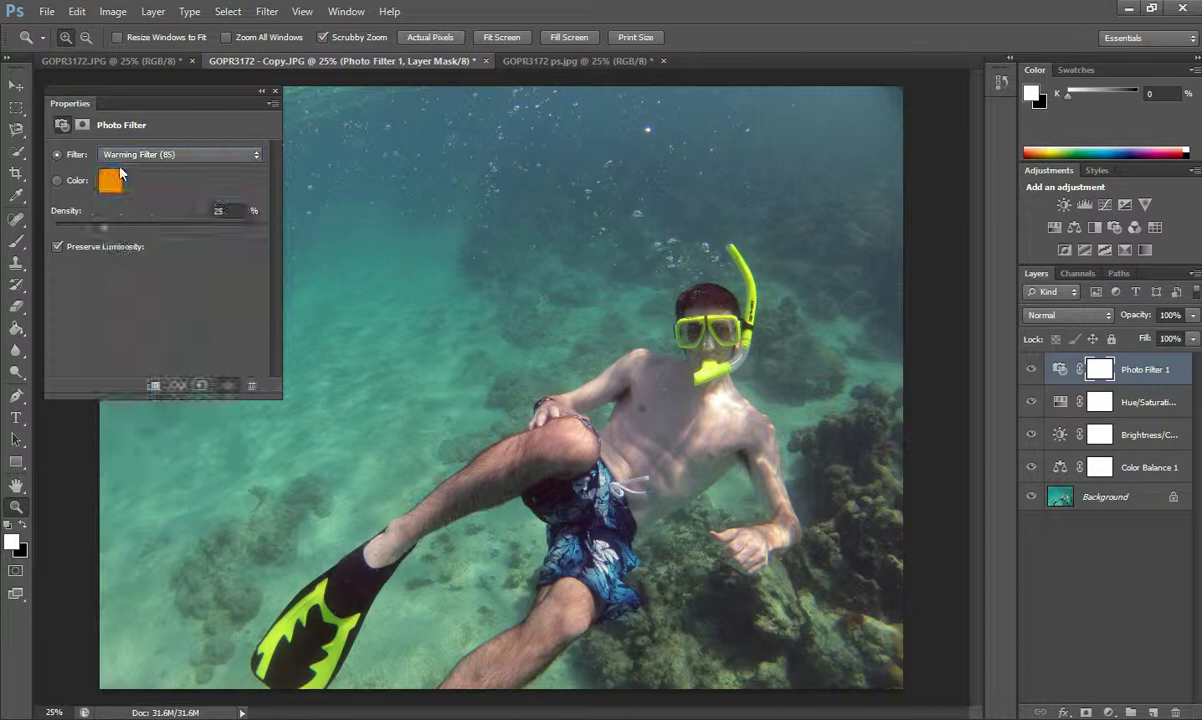
- Switch the filter to a custom orange colour and set Density to 42%
left_click(58, 182)
left_click(106, 183)
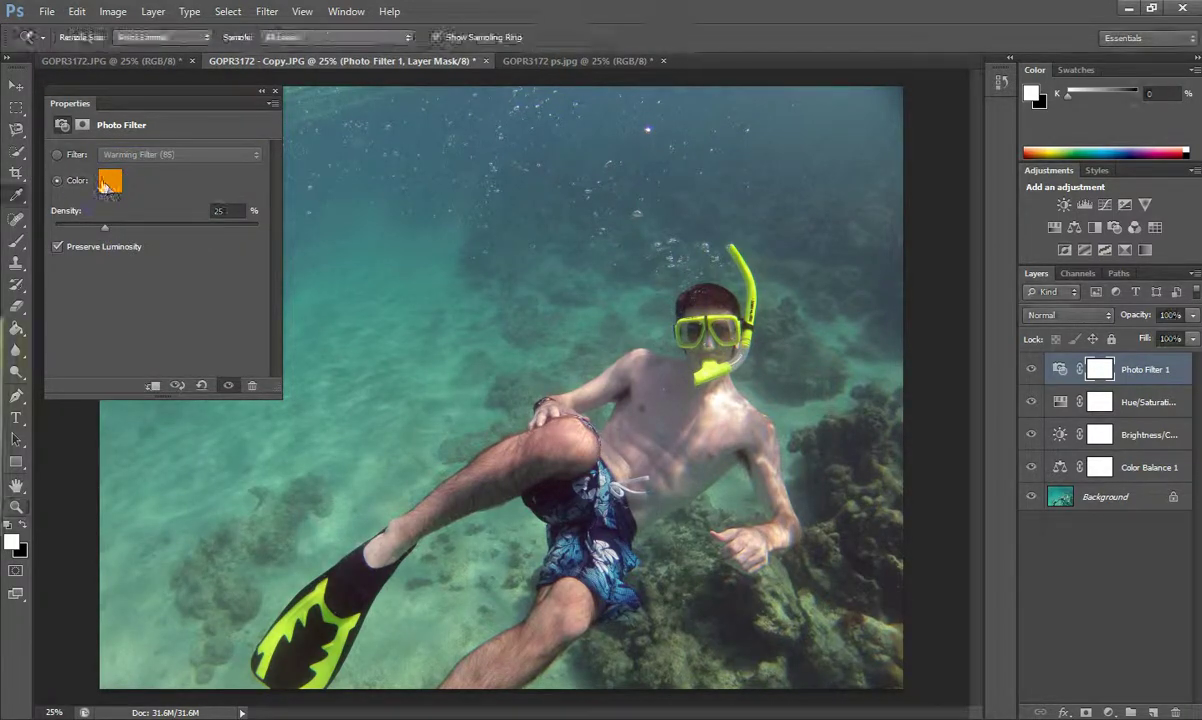
left_click_drag(662, 488, 594, 252)
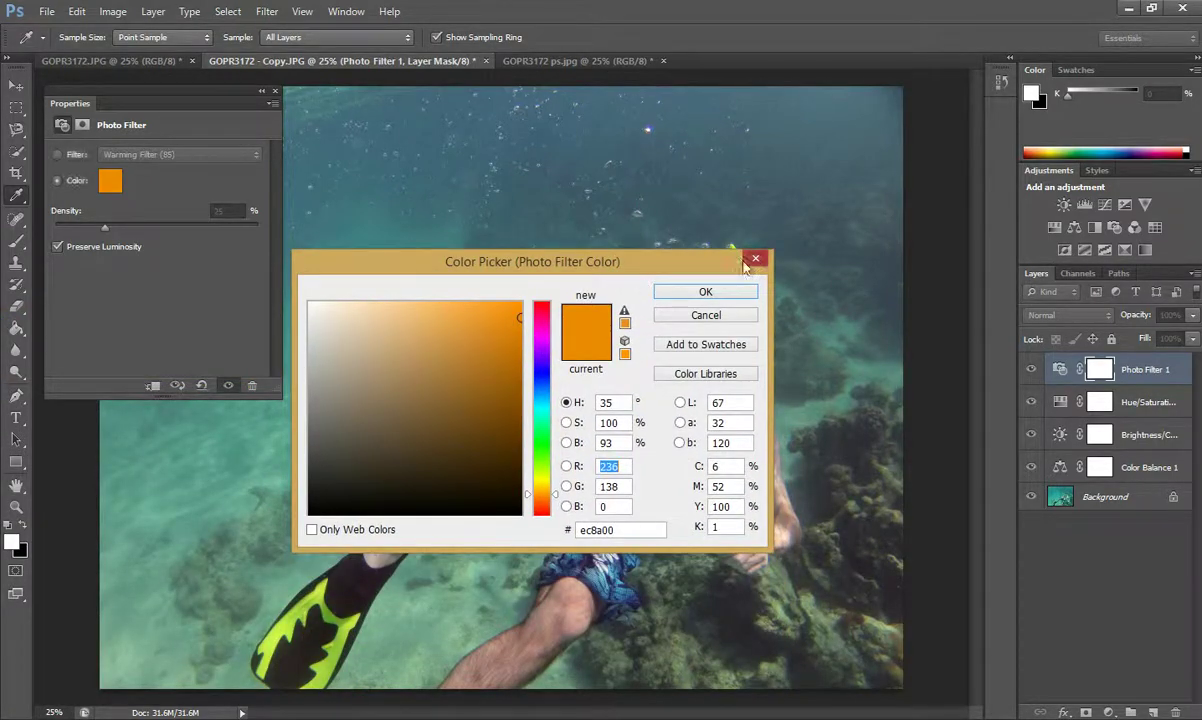
left_click(705, 291)
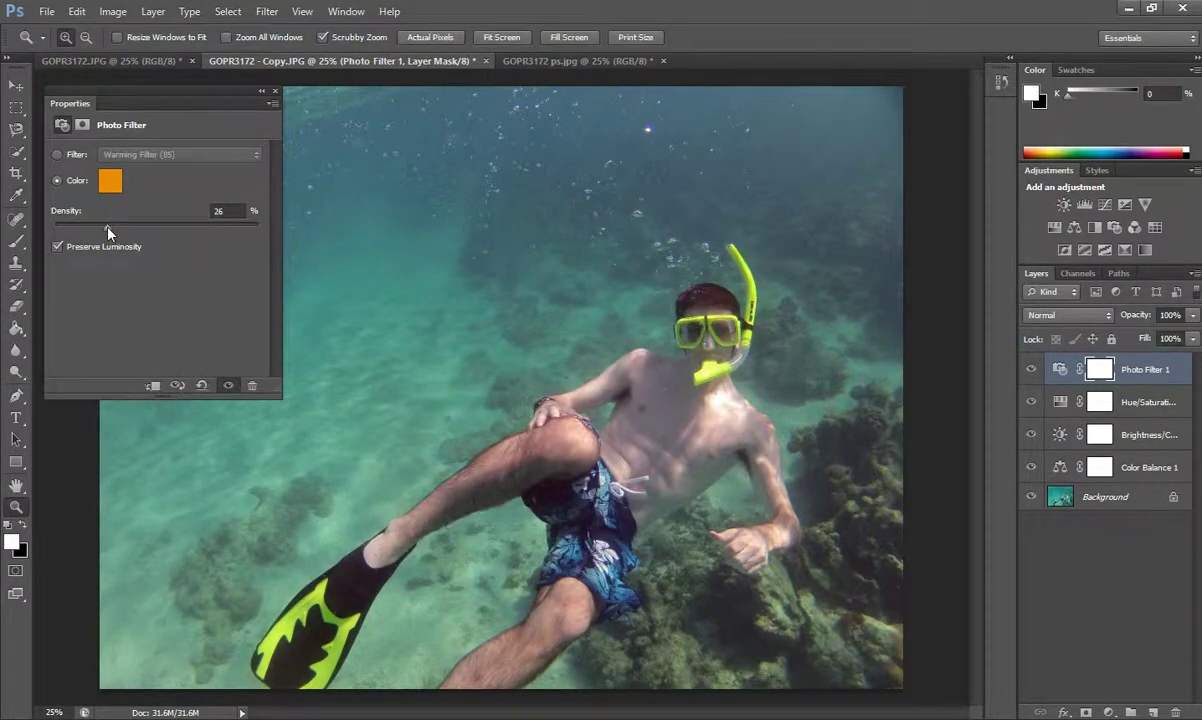
left_click_drag(108, 230, 137, 244)
left_click(1032, 370)
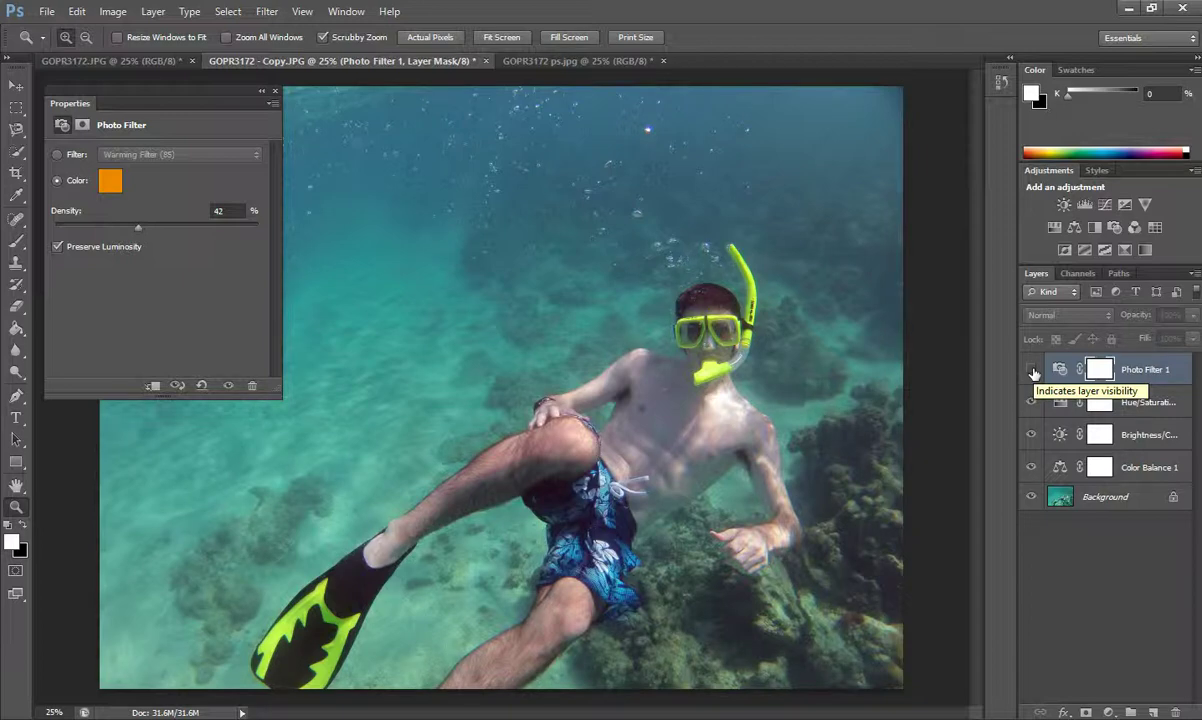
left_click(586, 62)
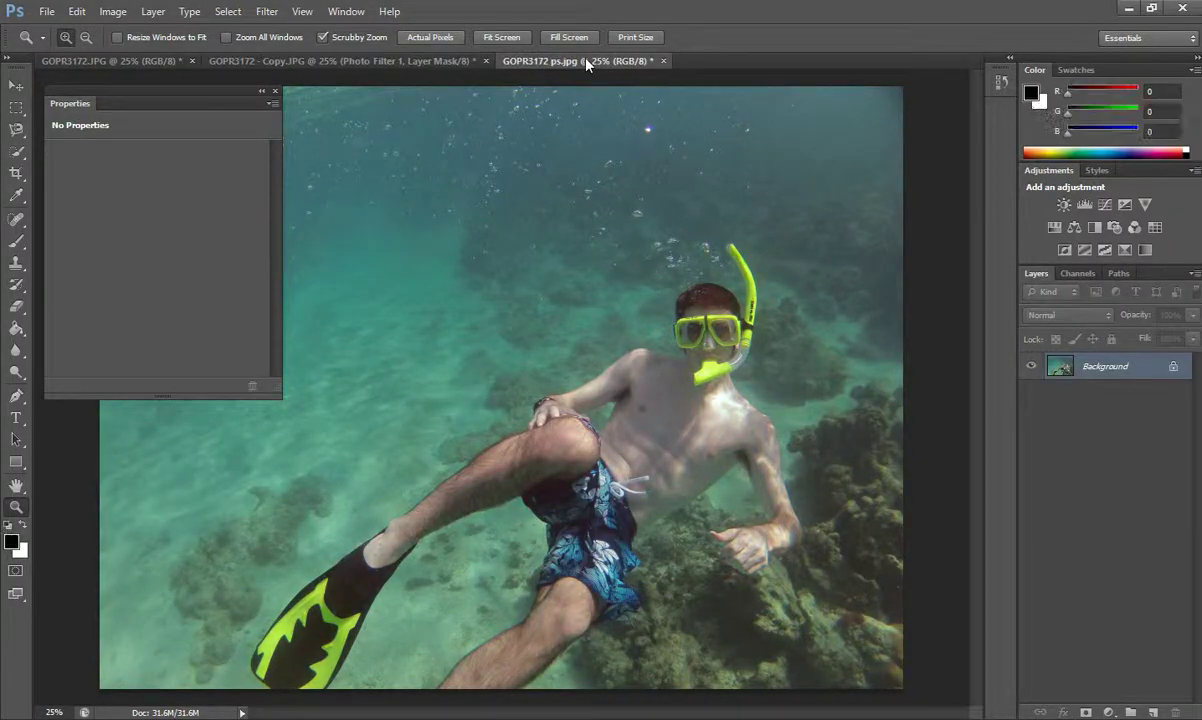
left_click(397, 59)
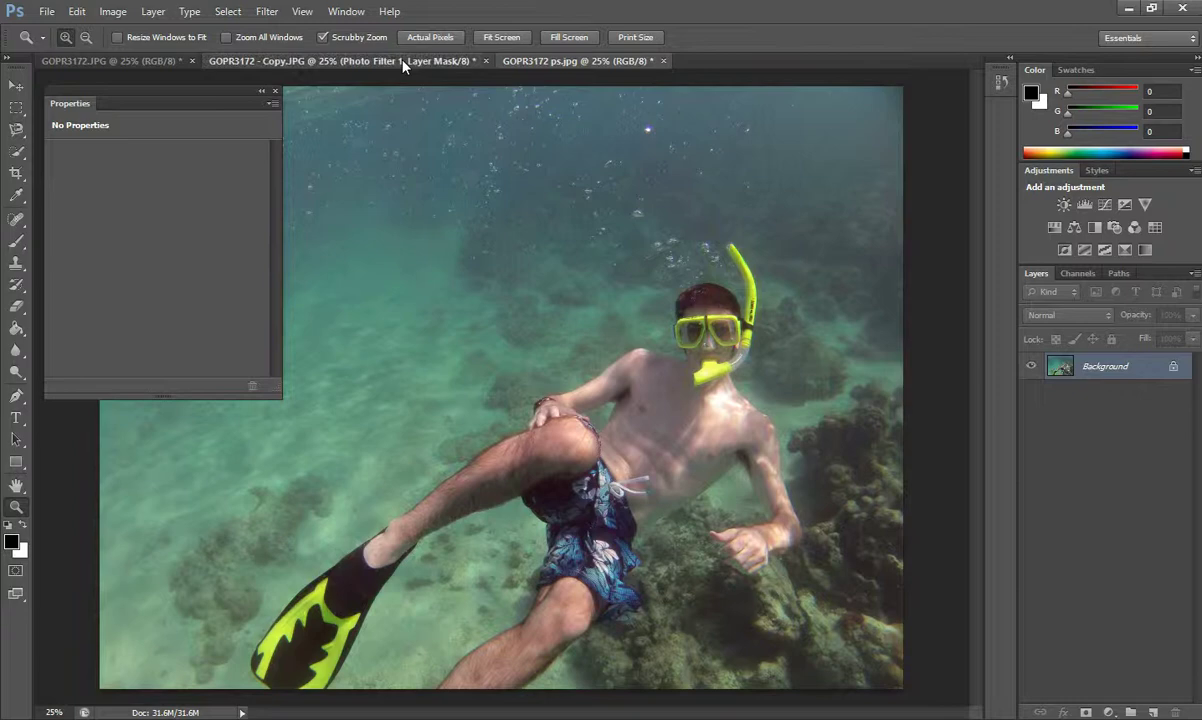
left_click(589, 63)
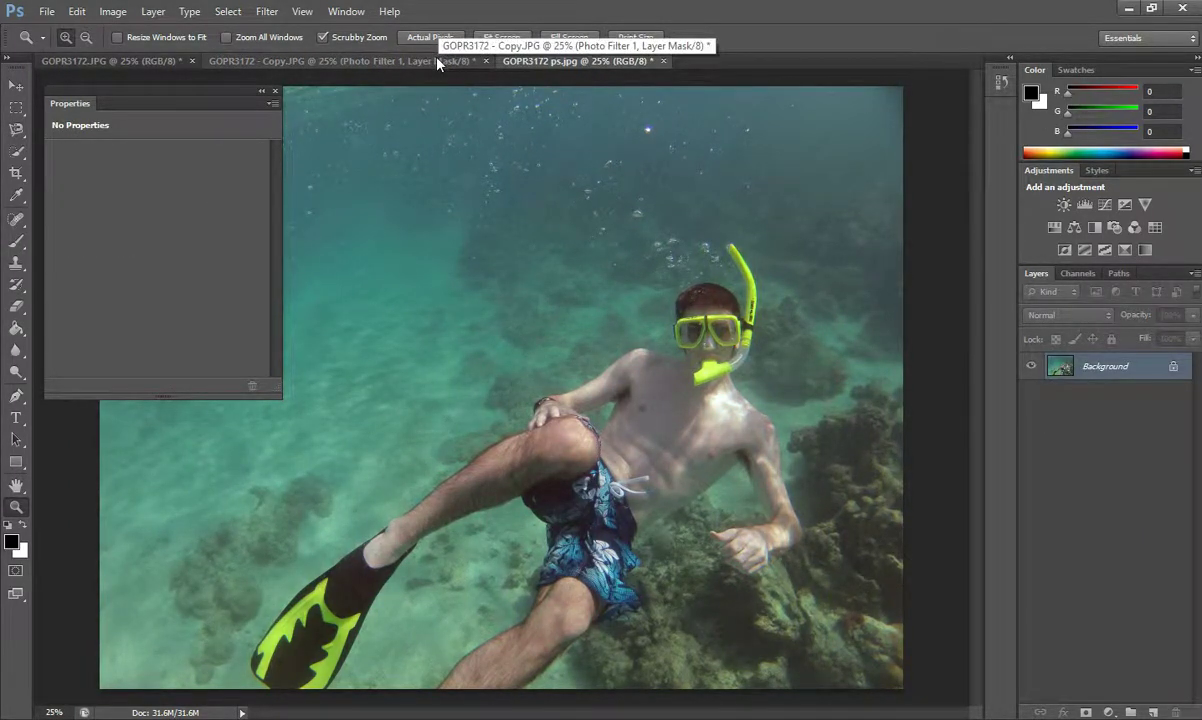
left_click(438, 61)
left_click(539, 60)
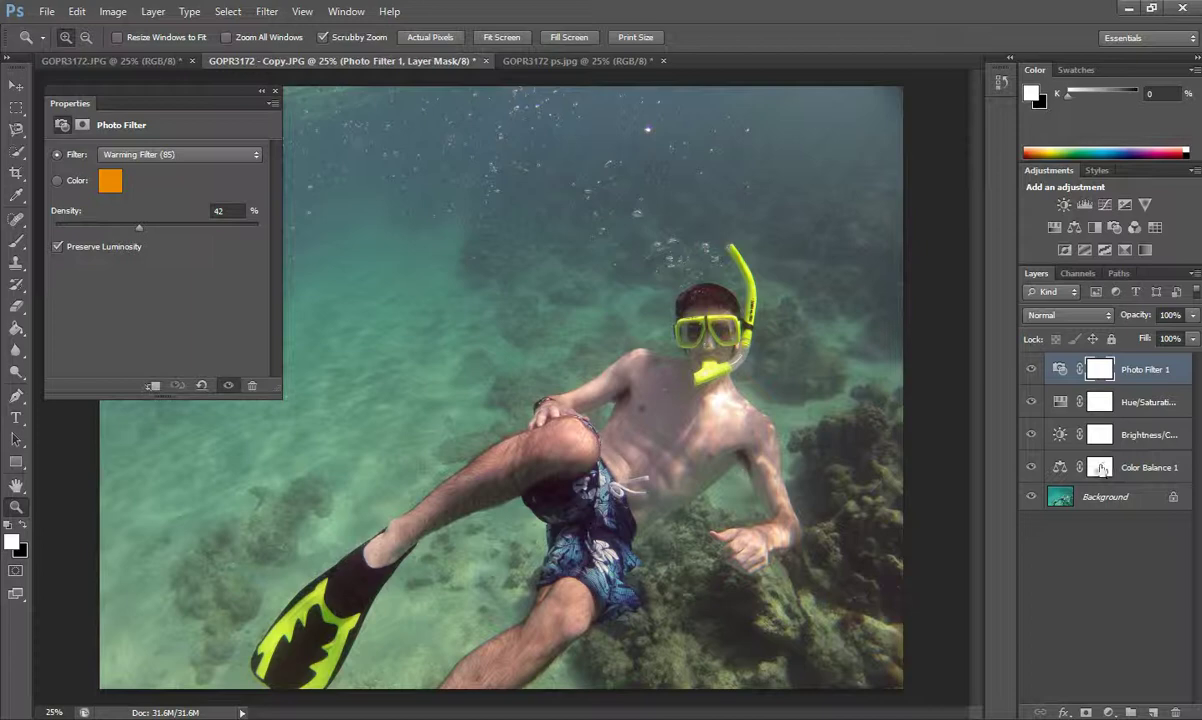
left_click(532, 57)
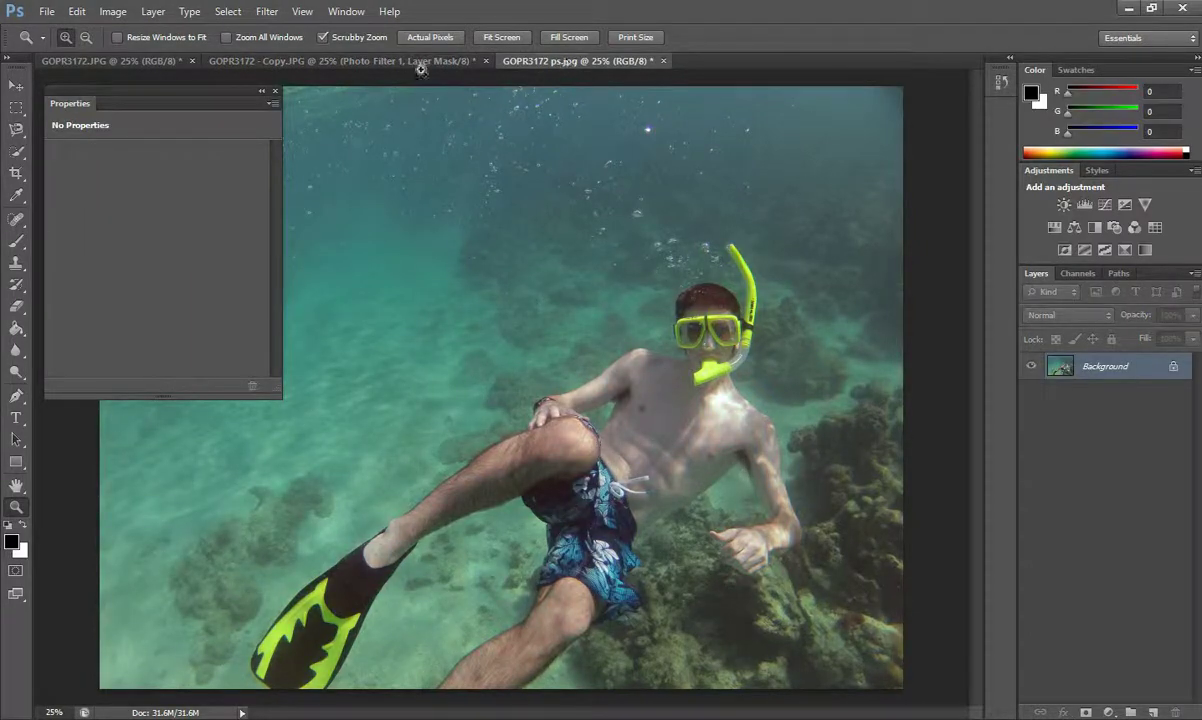
left_click(412, 62)
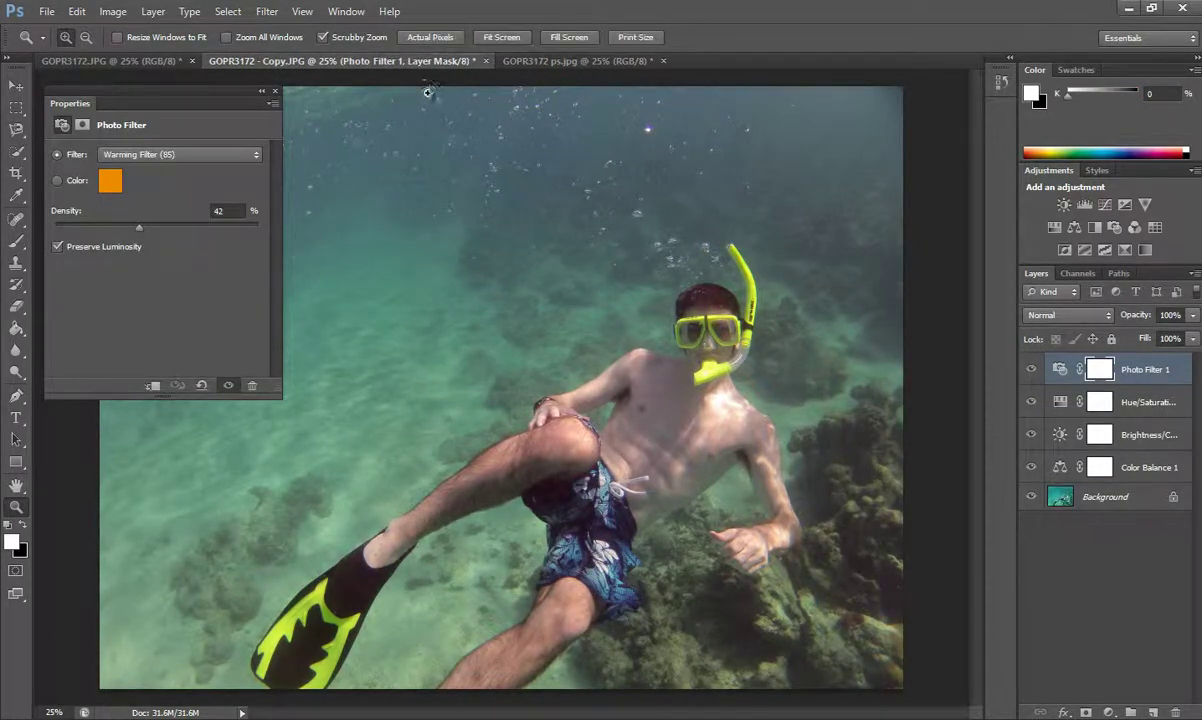
left_click(561, 62)
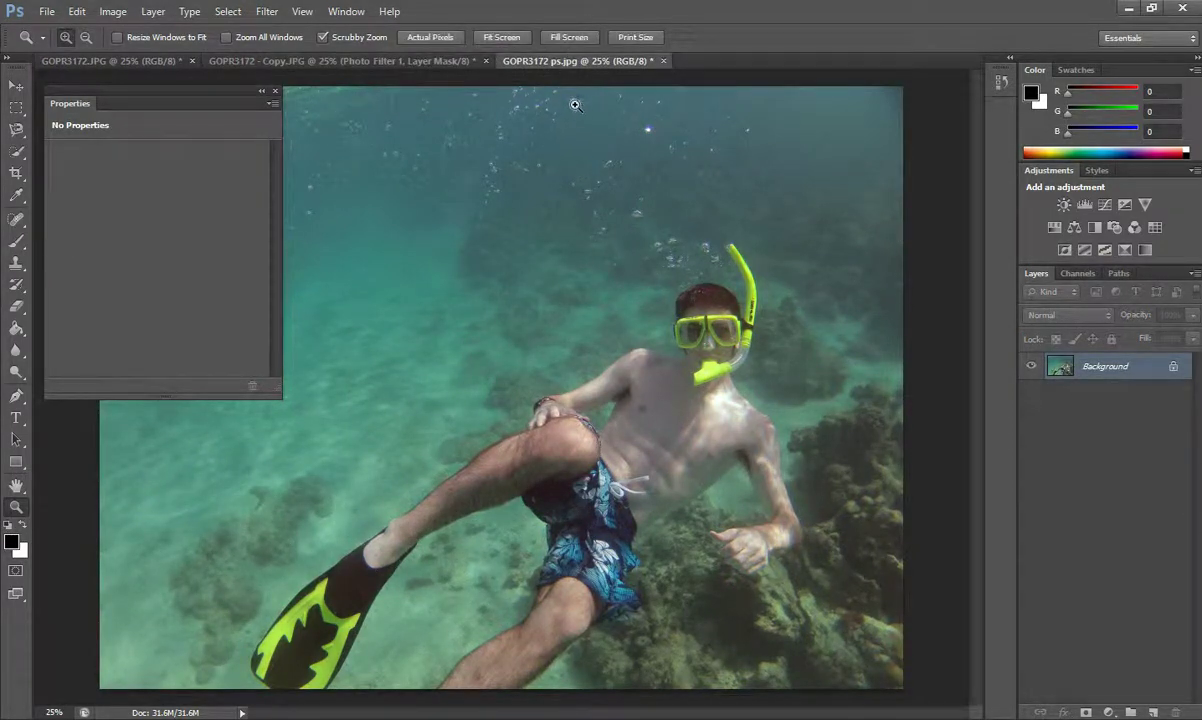
left_click(382, 61)
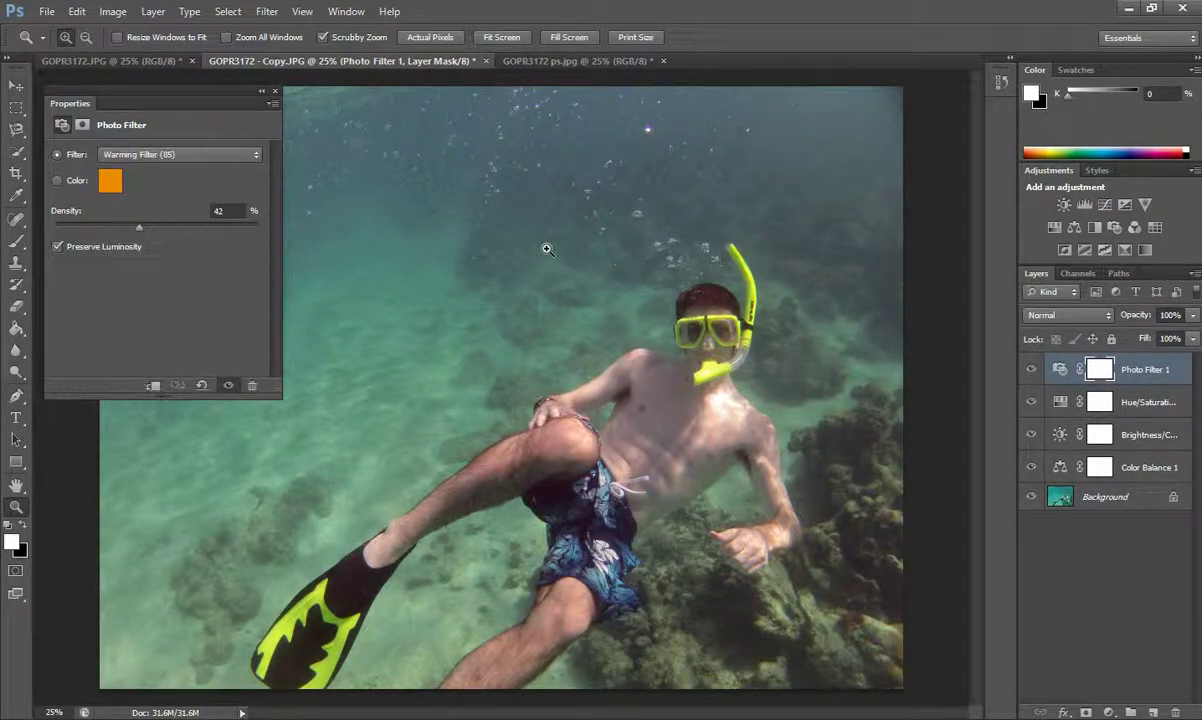